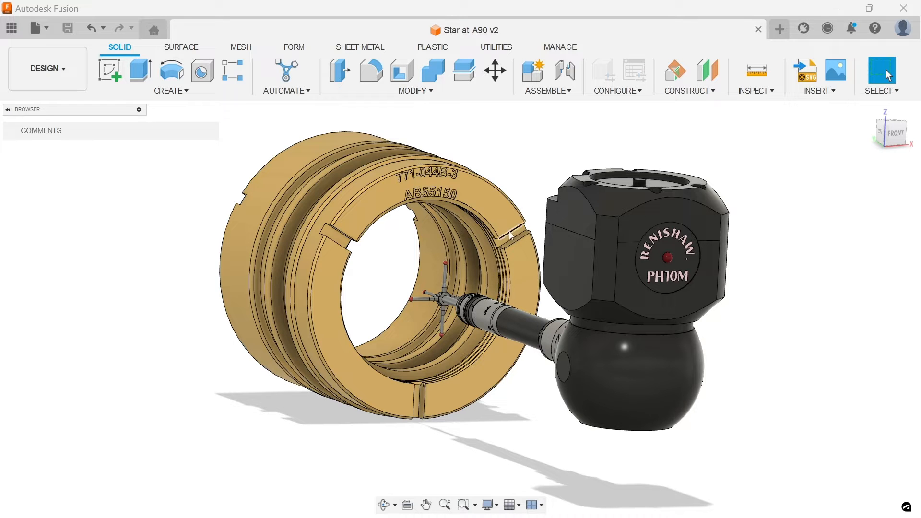
Step: Select the narrow cylindrical face inside the brass ring's bore to check its radius
scroll(488, 275, up, 1)
scroll(489, 275, up, 5)
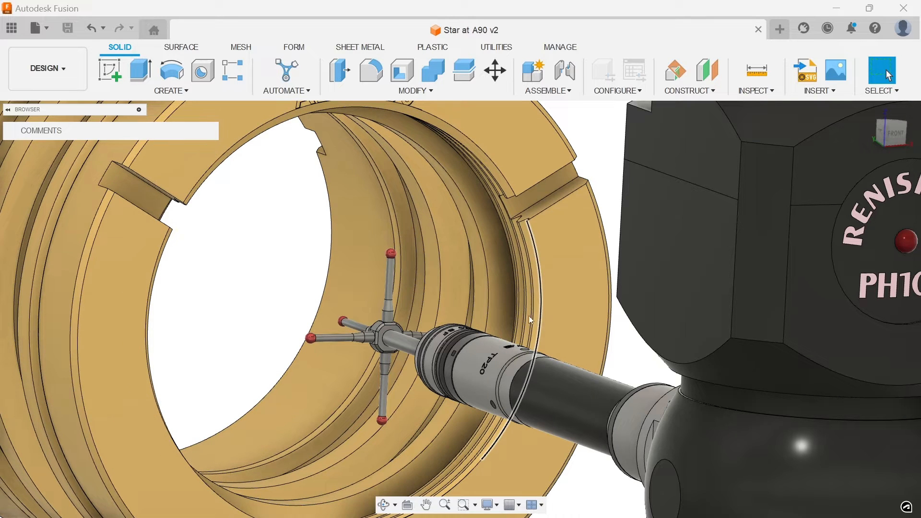
click(484, 301)
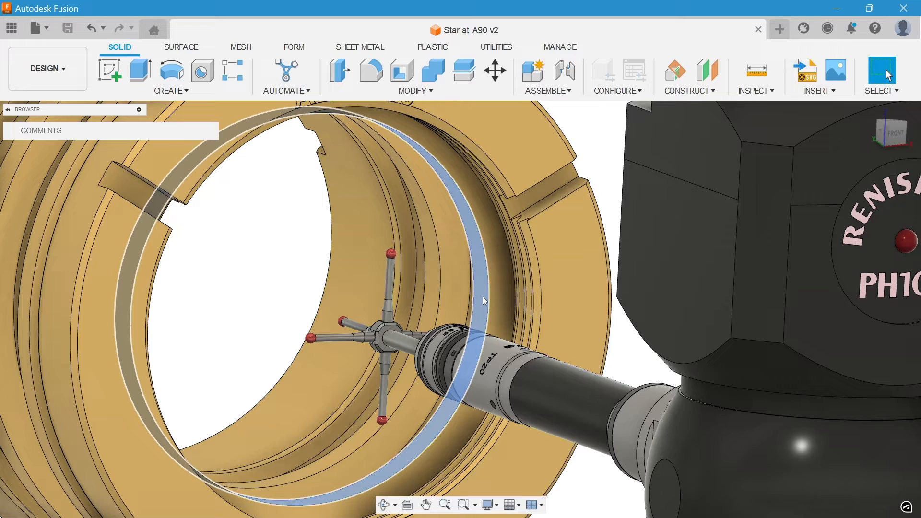
scroll(482, 297, down, 5)
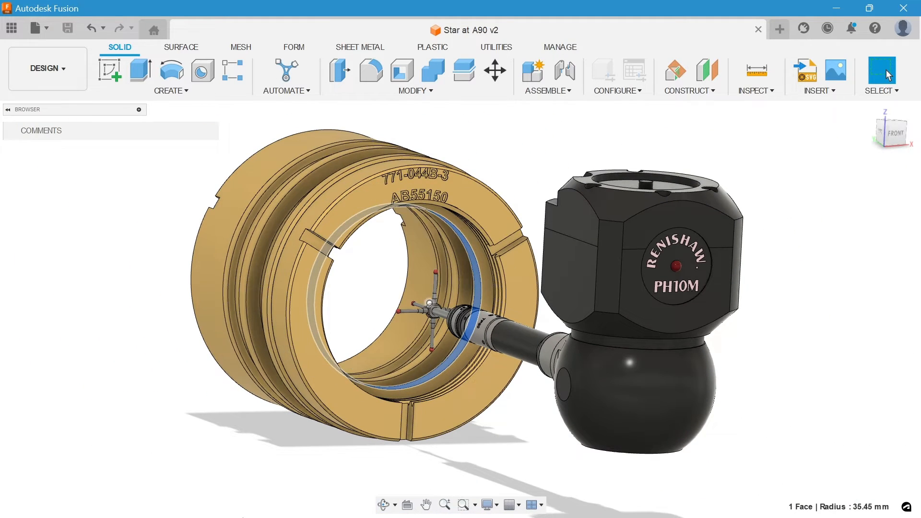
Step: Switch to Aberlink 3D and start a new circle measurement
click(175, 505)
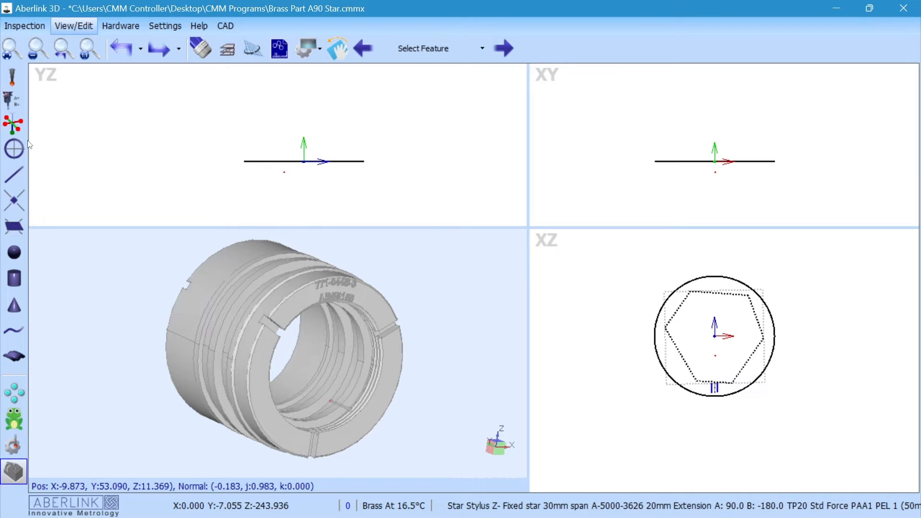
click(19, 150)
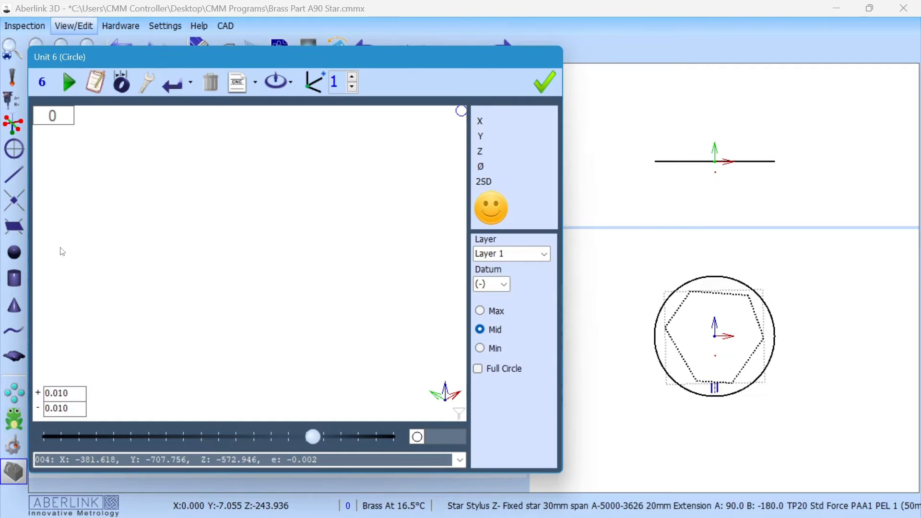
drag(134, 60, 156, 54)
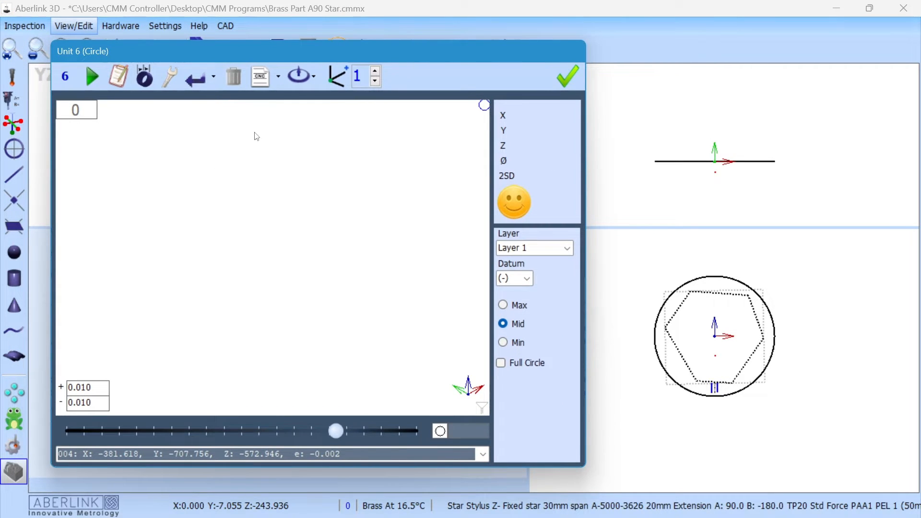
Step: Show the circle's CNC move settings and lock both the plunge and rise directions
click(262, 83)
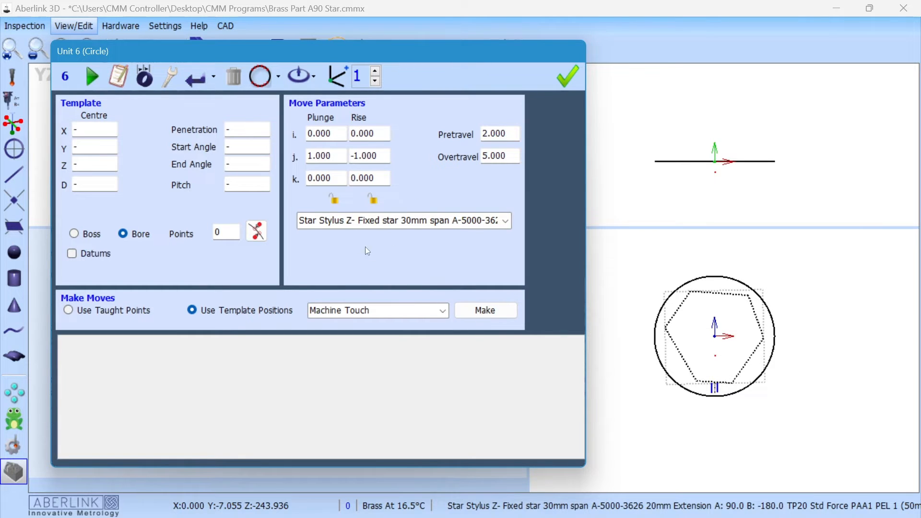
click(335, 198)
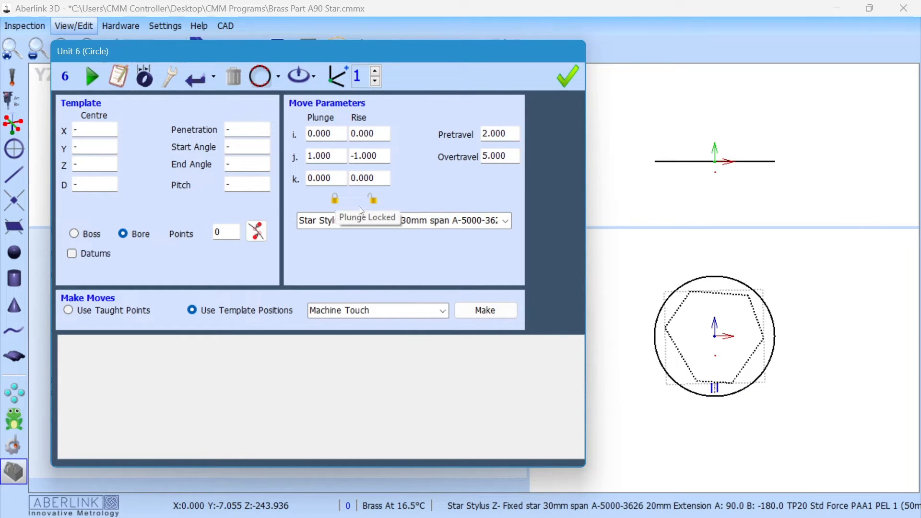
click(373, 198)
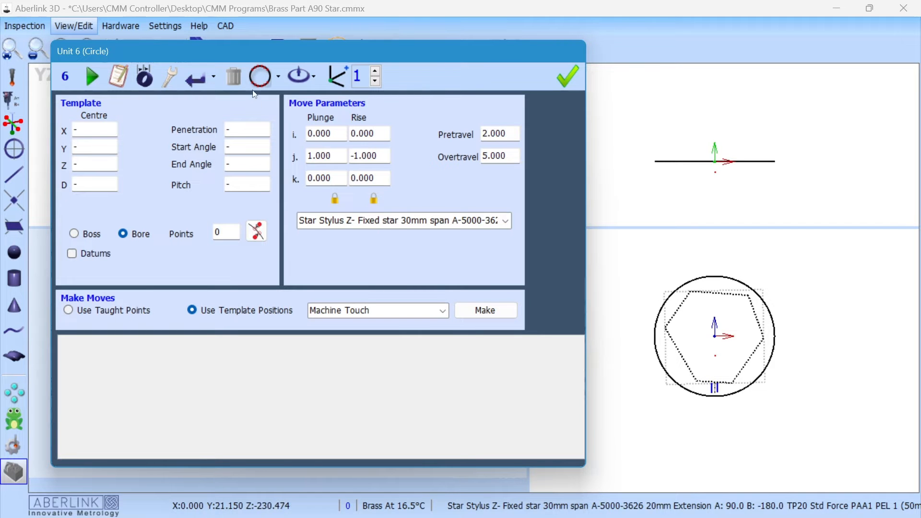
Step: Uncover the CAD model beside the circle window and make the star stylus's X- tip the active probe
drag(236, 54, 570, 42)
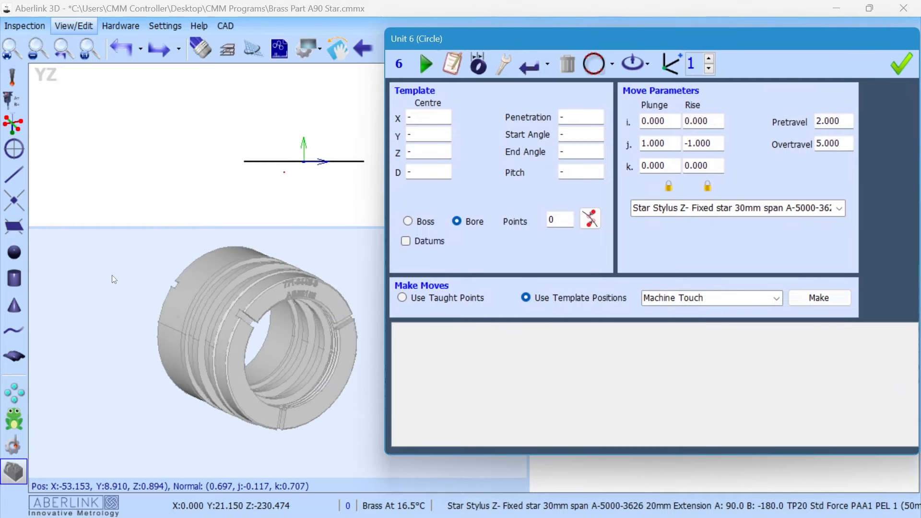
scroll(353, 317, up, 2)
scroll(345, 315, up, 1)
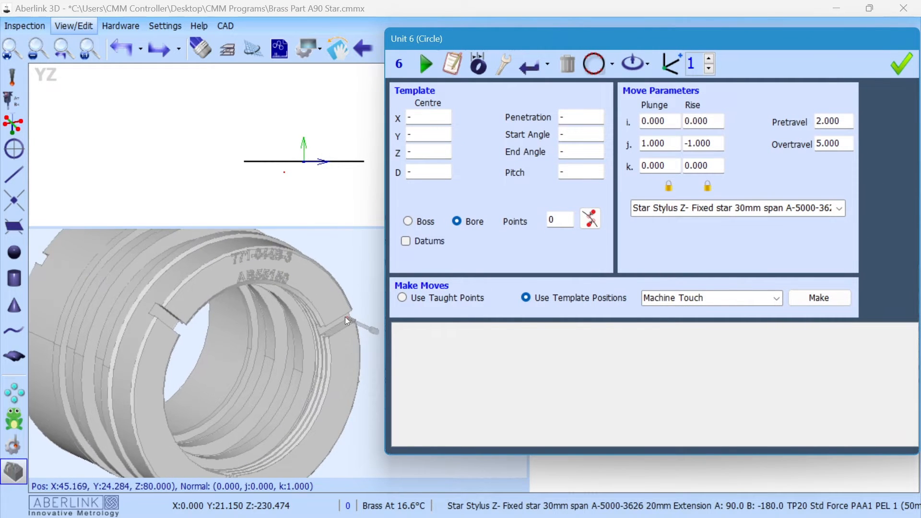
scroll(281, 279, down, 2)
scroll(345, 333, up, 2)
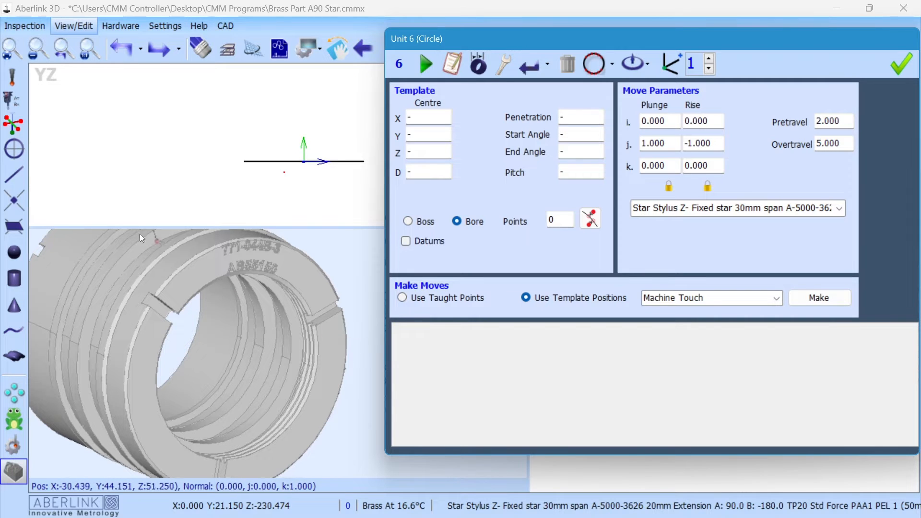
click(21, 124)
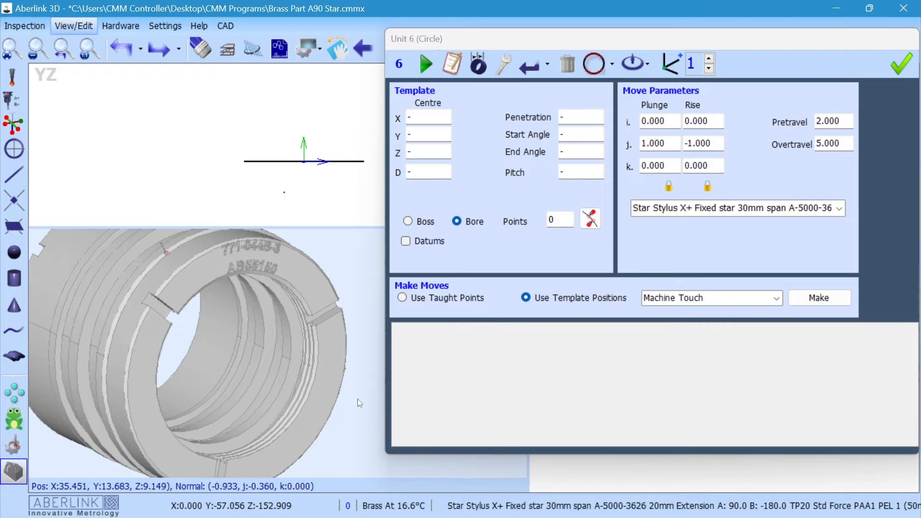
click(6, 126)
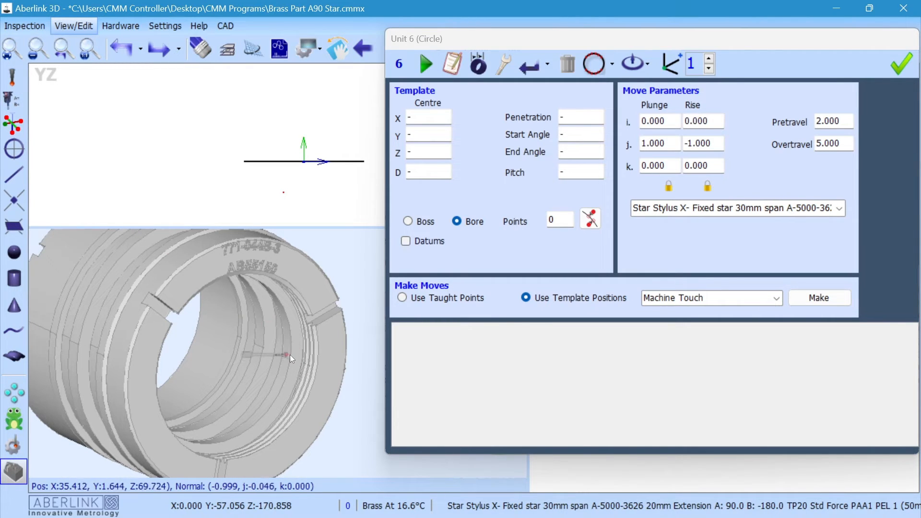
Step: Pick the internal bore face on the CAD model for the circle and use all available star tips for its touch points
scroll(289, 356, up, 5)
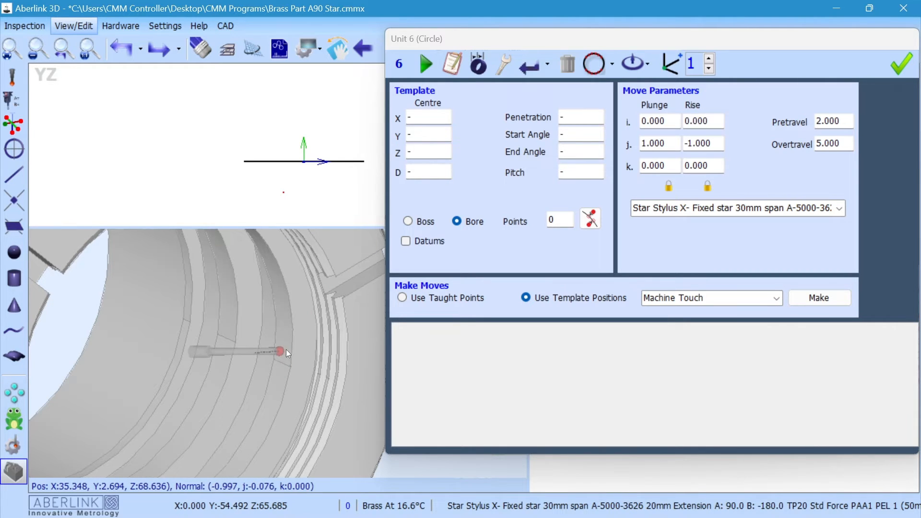
click(286, 351)
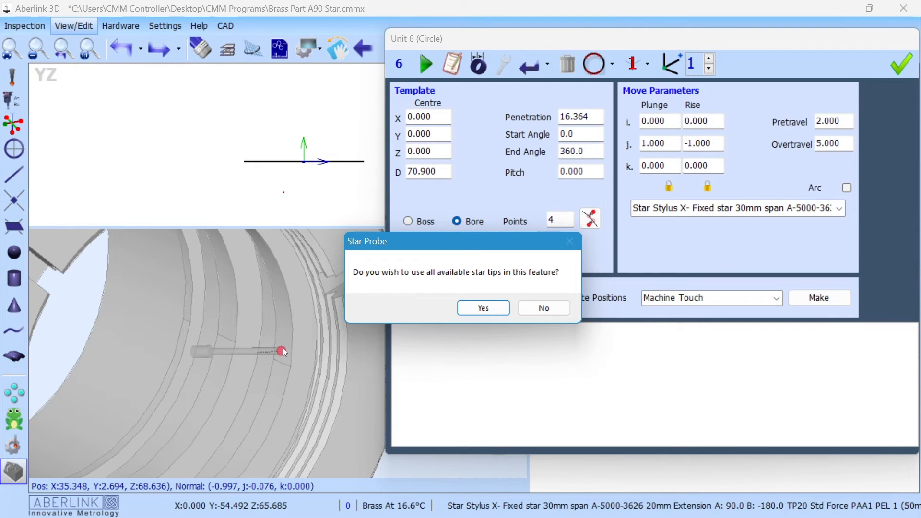
click(500, 314)
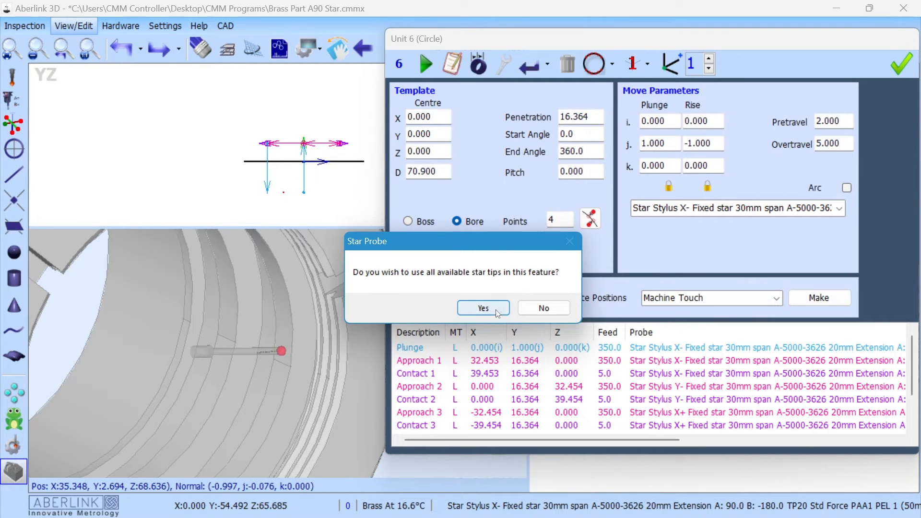
click(497, 312)
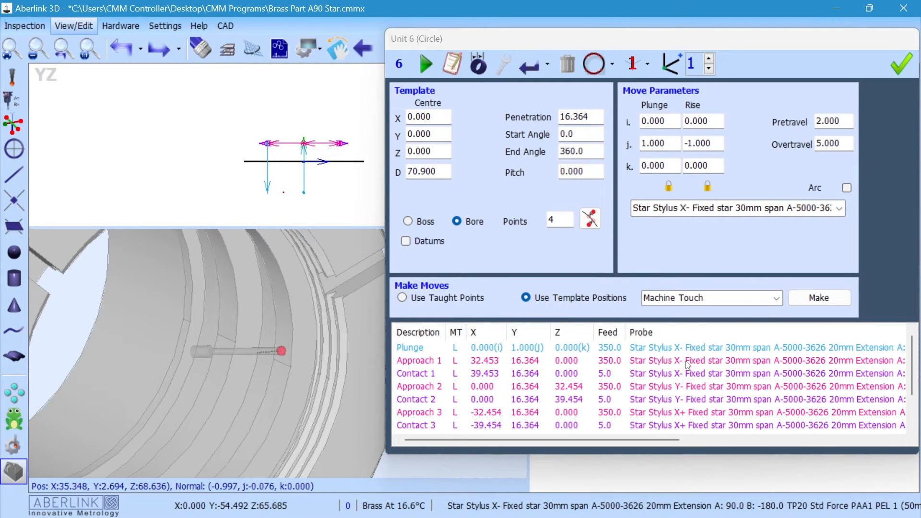
Step: Examine the star tips assigned in the circle's move list and the probe path in the XY and XZ views
scroll(687, 364, down, 1)
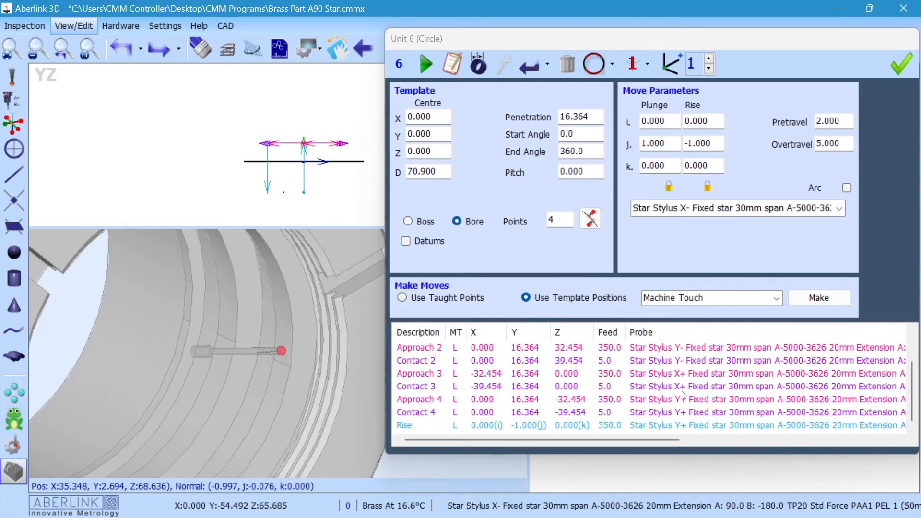
scroll(686, 411, up, 1)
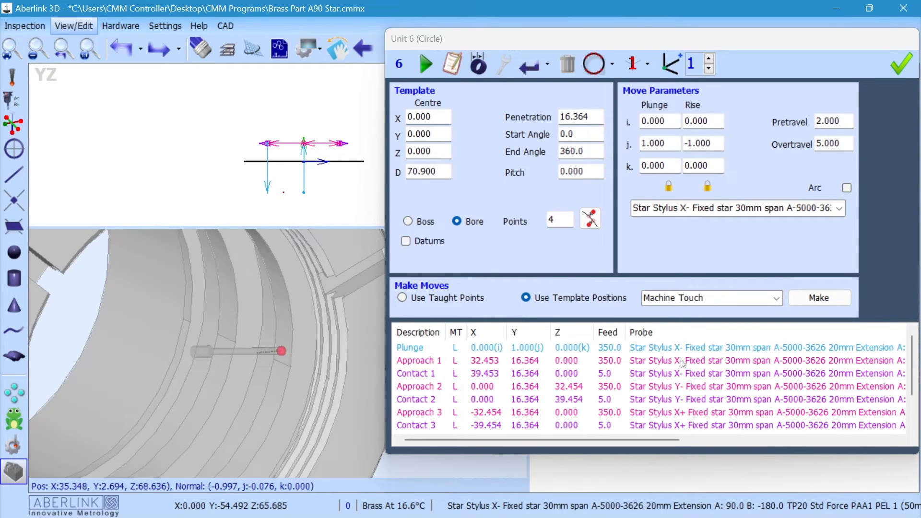
scroll(685, 389, down, 1)
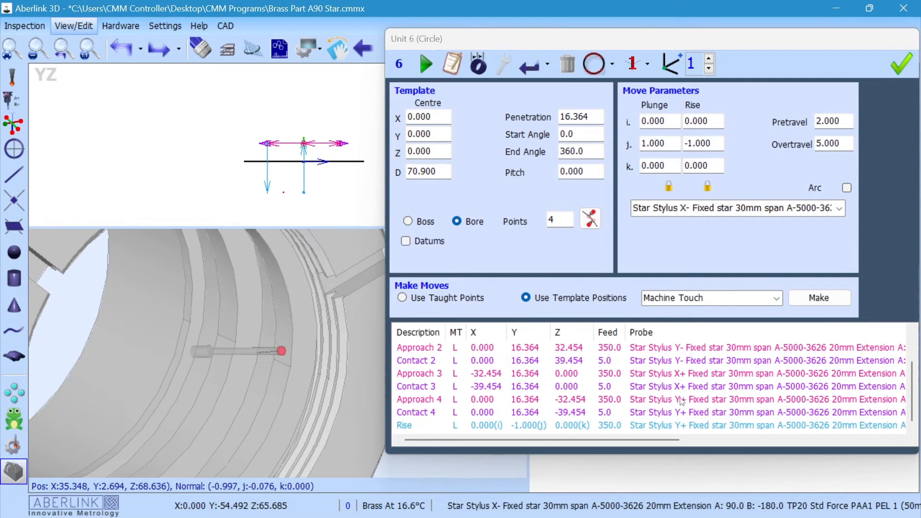
drag(797, 47, 445, 80)
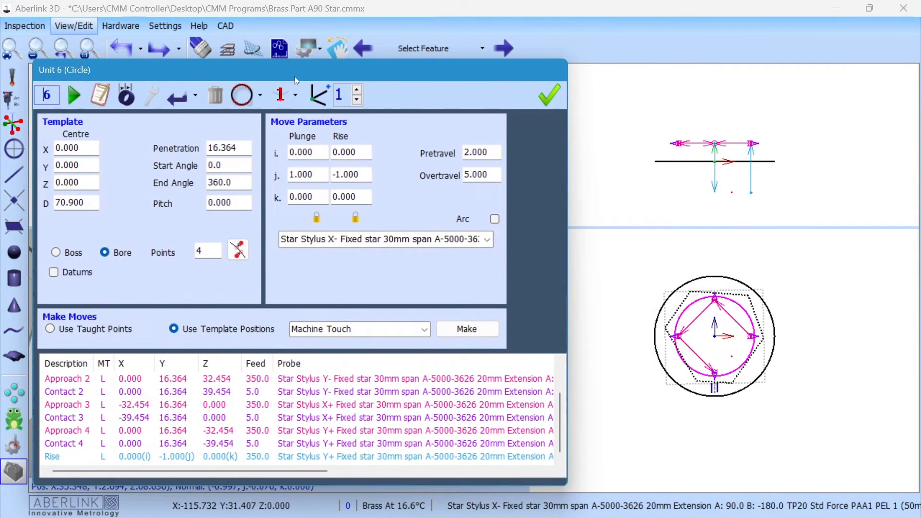
drag(295, 76, 295, 111)
click(276, 10)
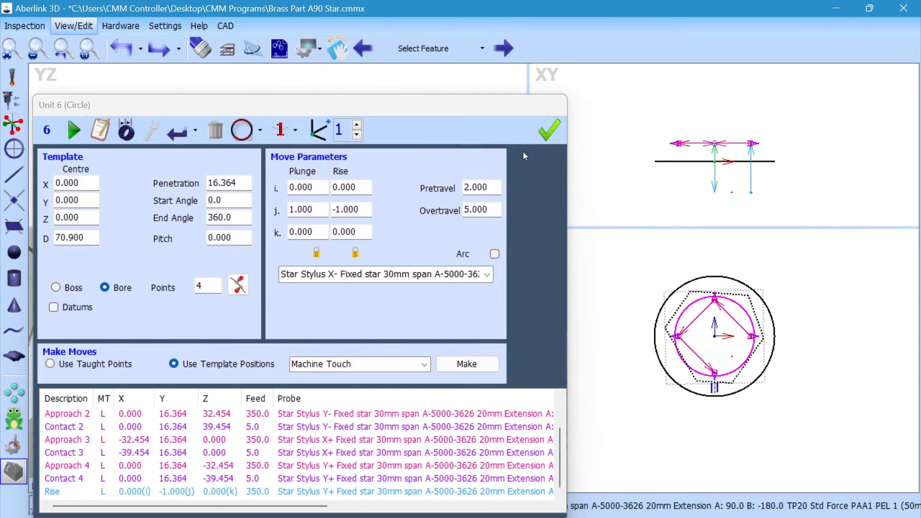
click(309, 50)
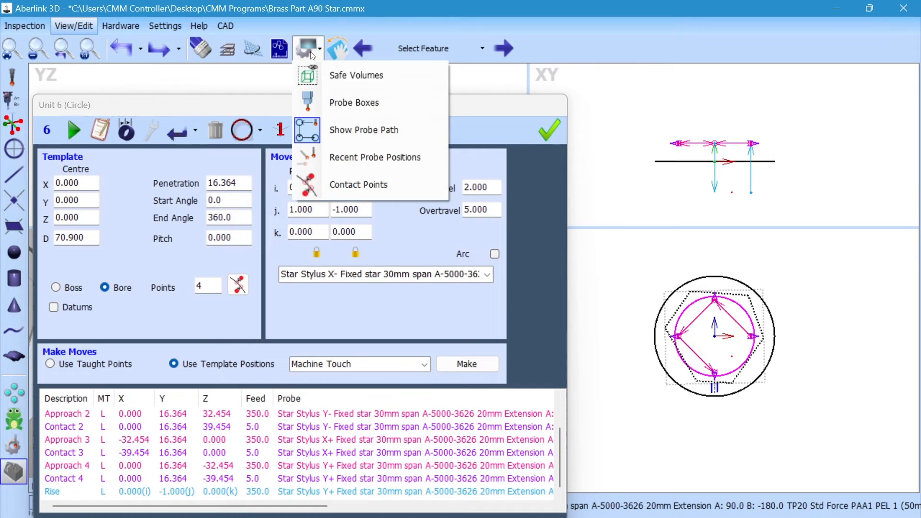
click(311, 55)
click(311, 53)
scroll(716, 301, up, 2)
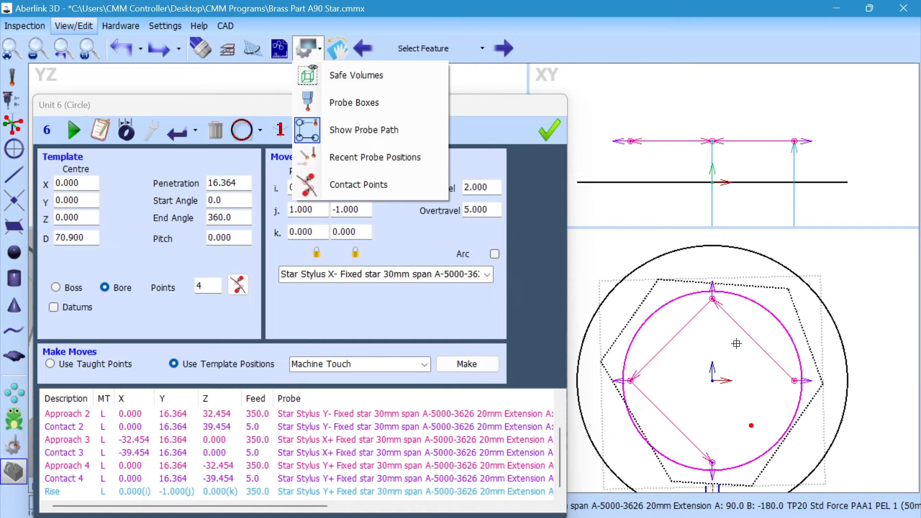
scroll(799, 119, down, 2)
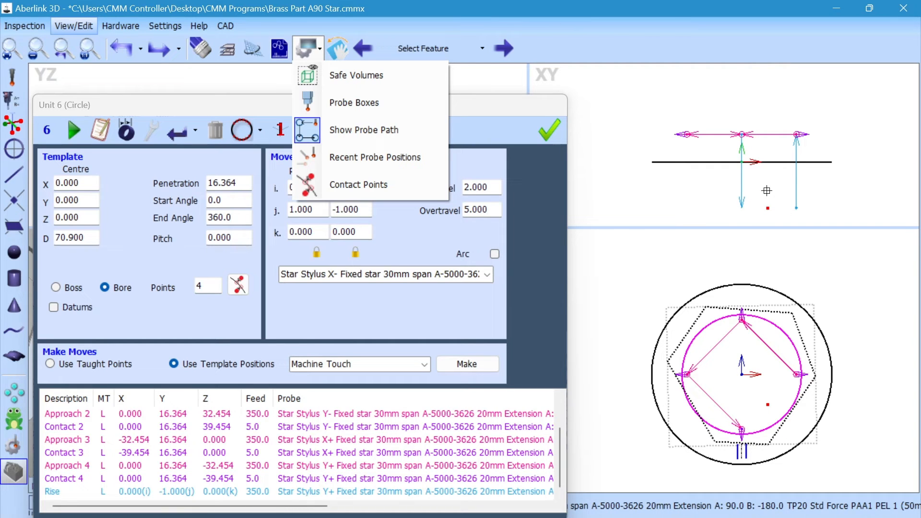
Step: Return the circle window to its graphic view and run the CNC measurement of the bore circle
click(276, 108)
drag(279, 107, 283, 37)
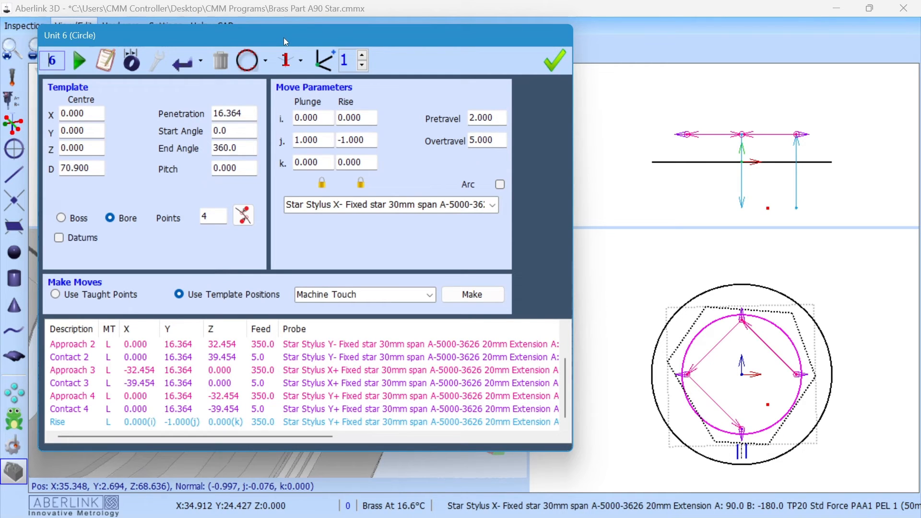
click(253, 60)
drag(300, 34, 288, 29)
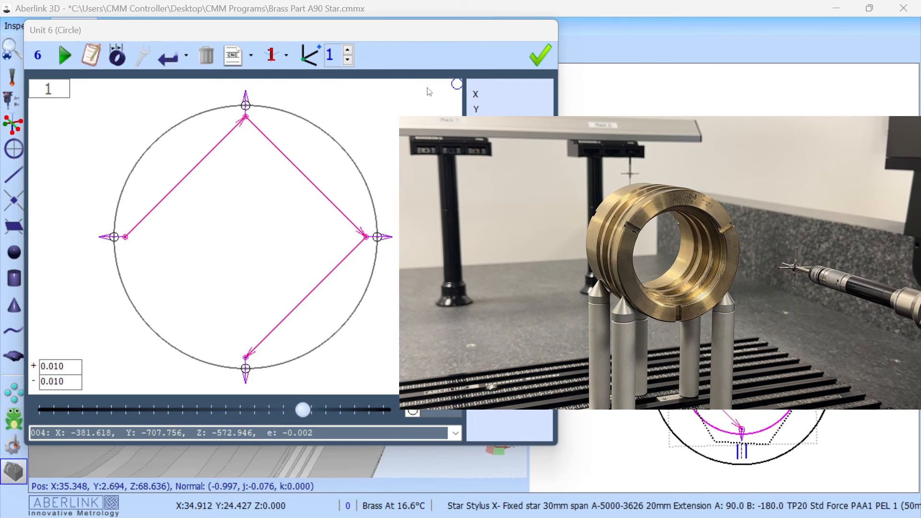
click(66, 57)
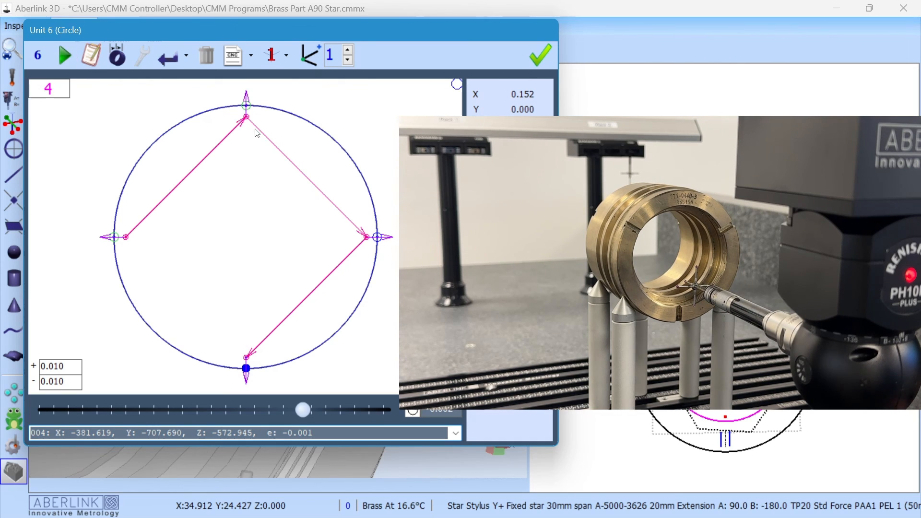
drag(289, 29, 294, 34)
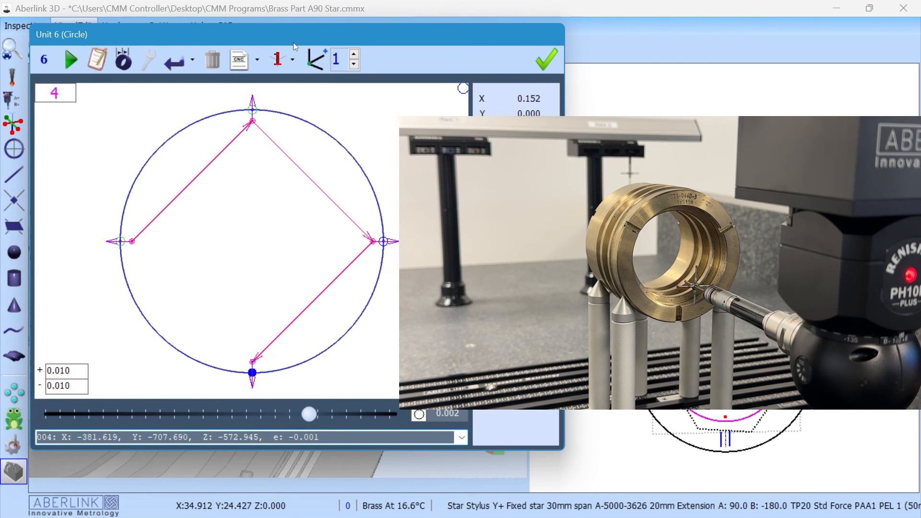